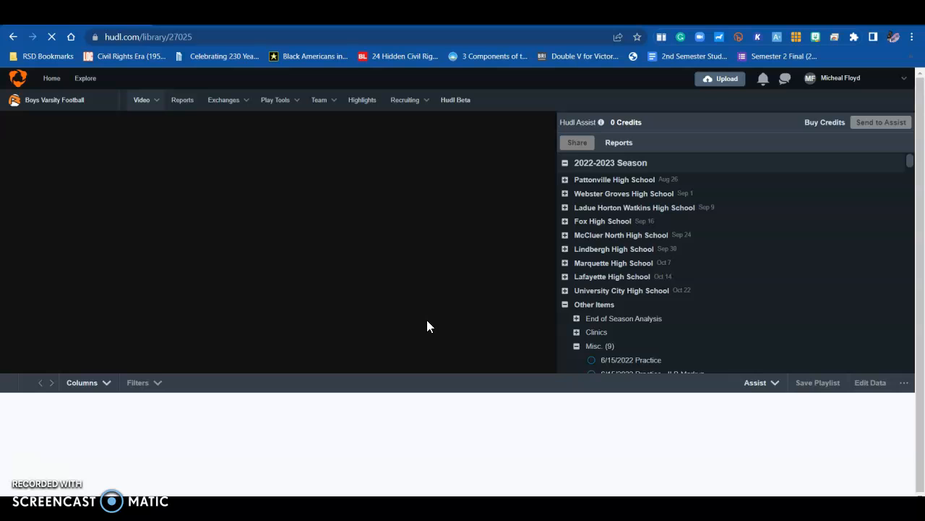
- In Manage Library, copy the East Central Camp 6/18/22 playlist into the 2022-2023 season's Misc category under Other Items
mouse_move(149, 106)
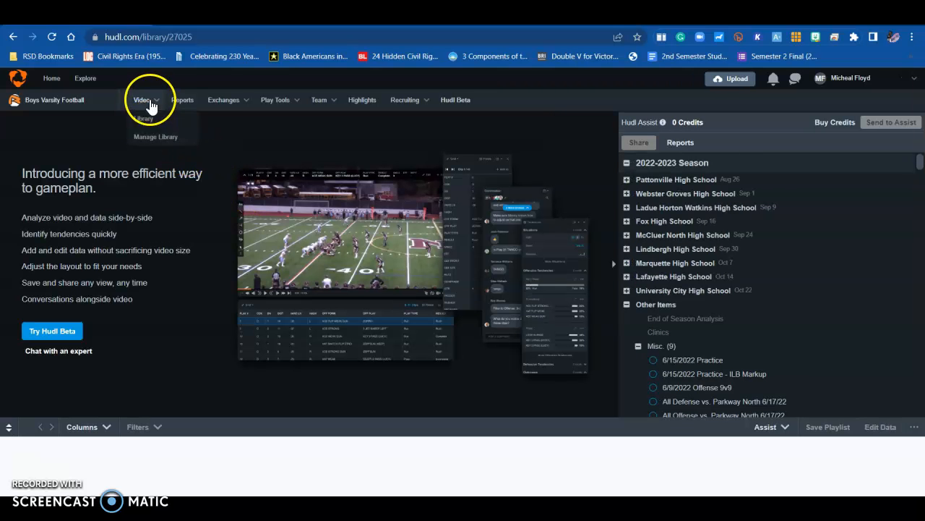
click(154, 138)
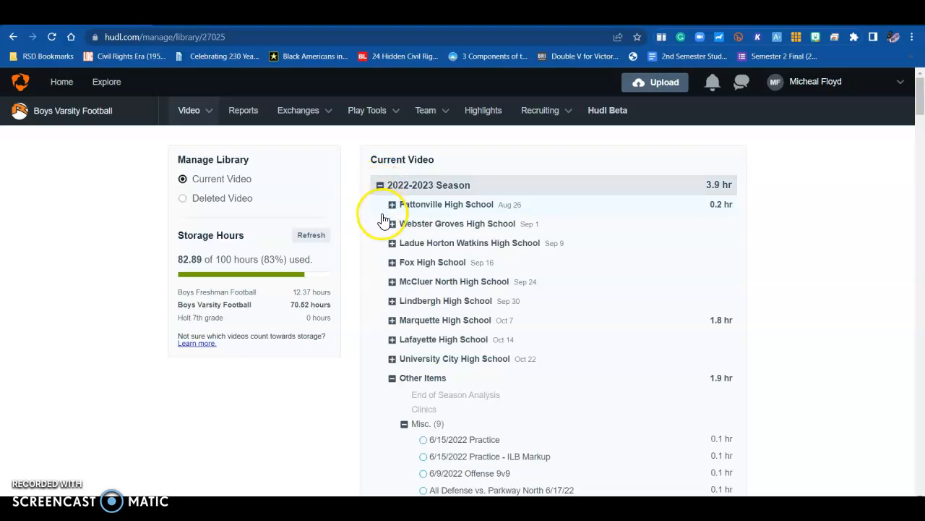
scroll(412, 336, down, 2)
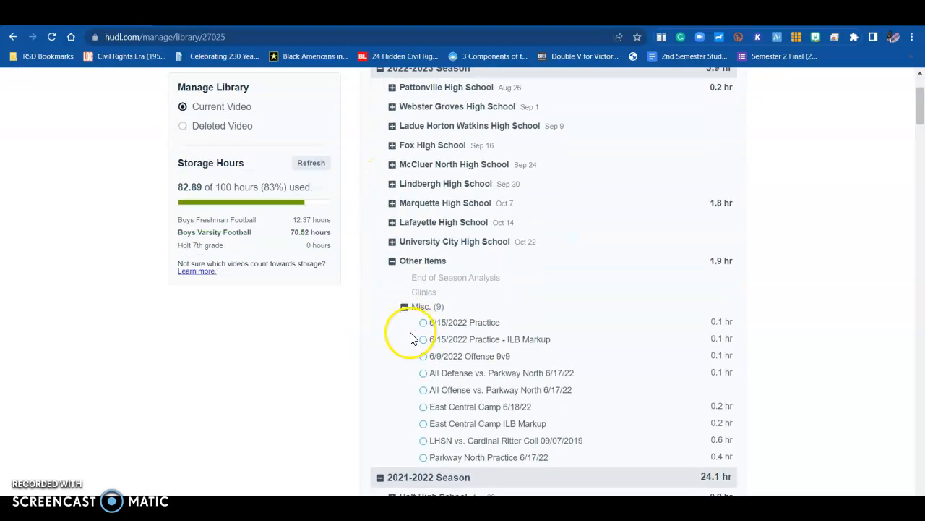
scroll(412, 338, down, 1)
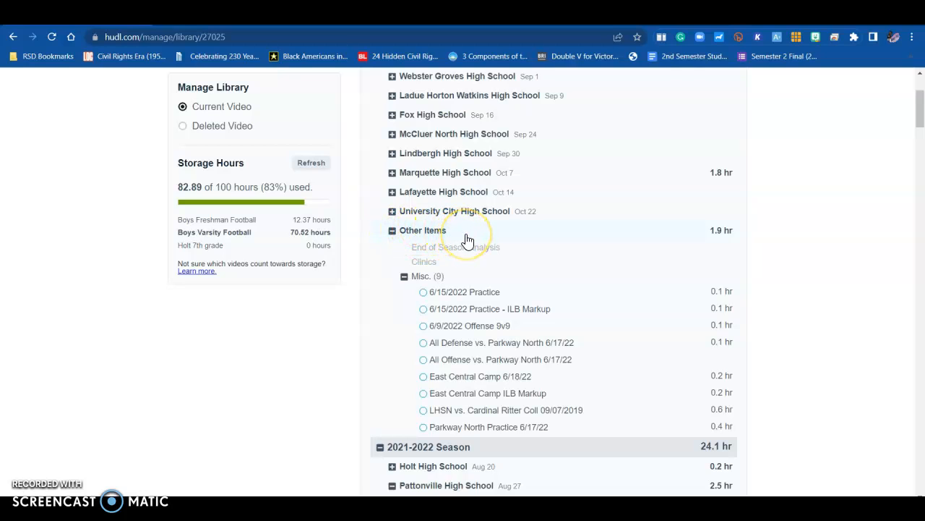
click(423, 377)
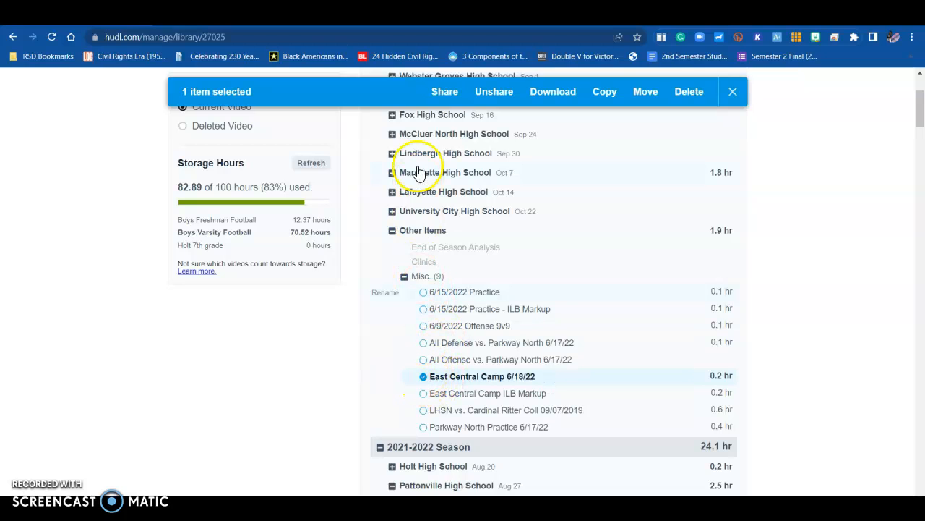
click(600, 101)
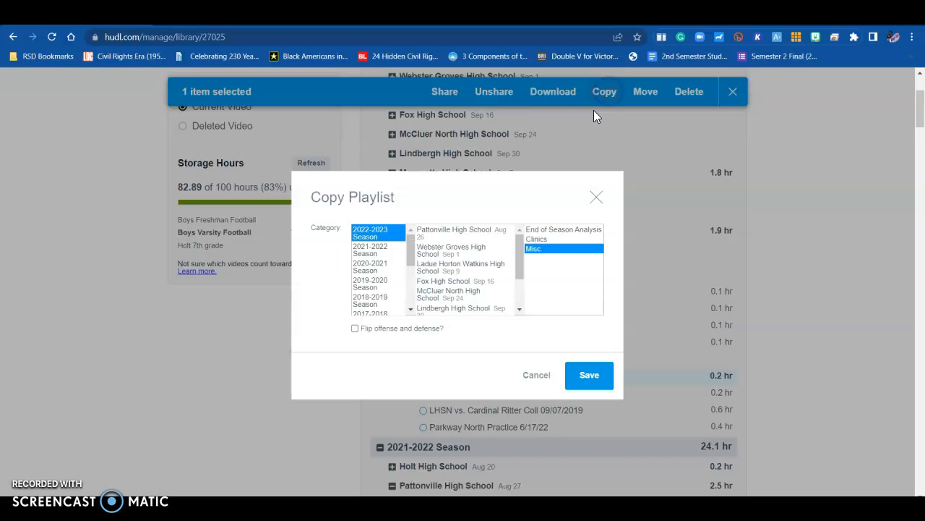
click(545, 250)
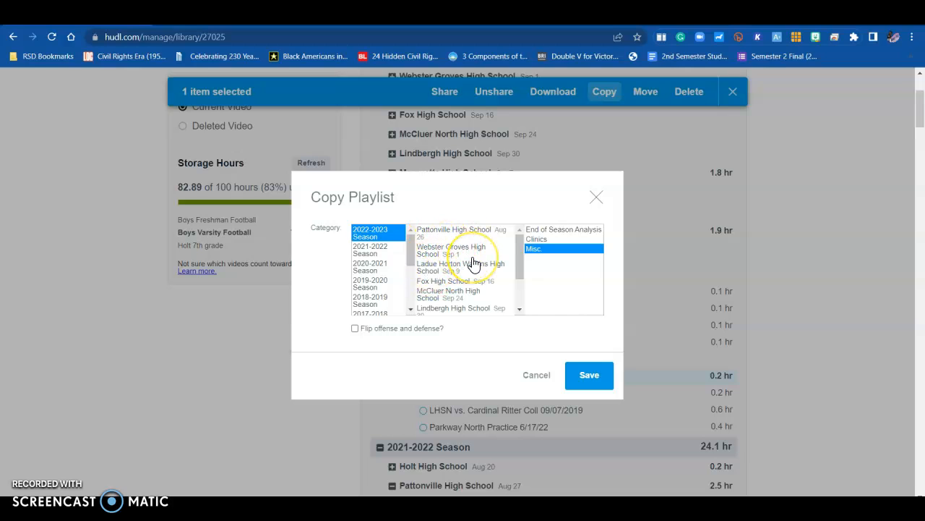
scroll(474, 264, down, 3)
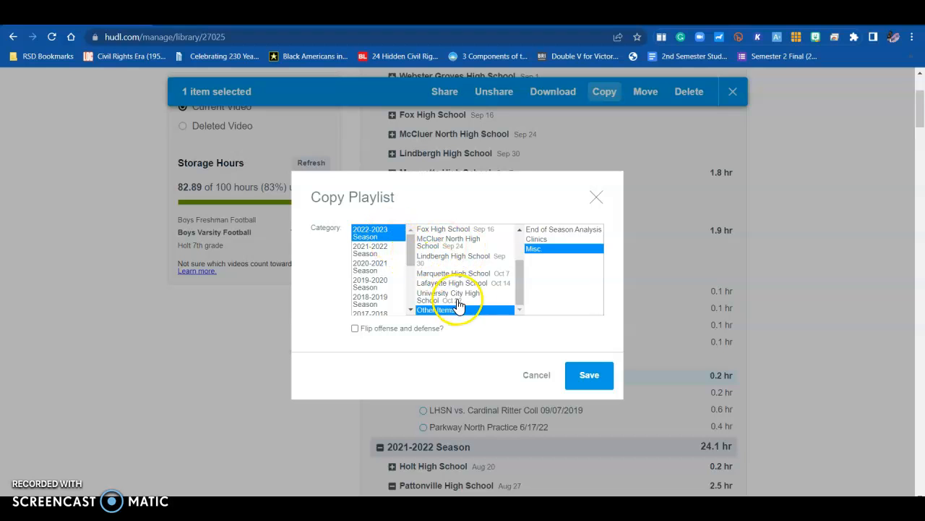
click(594, 375)
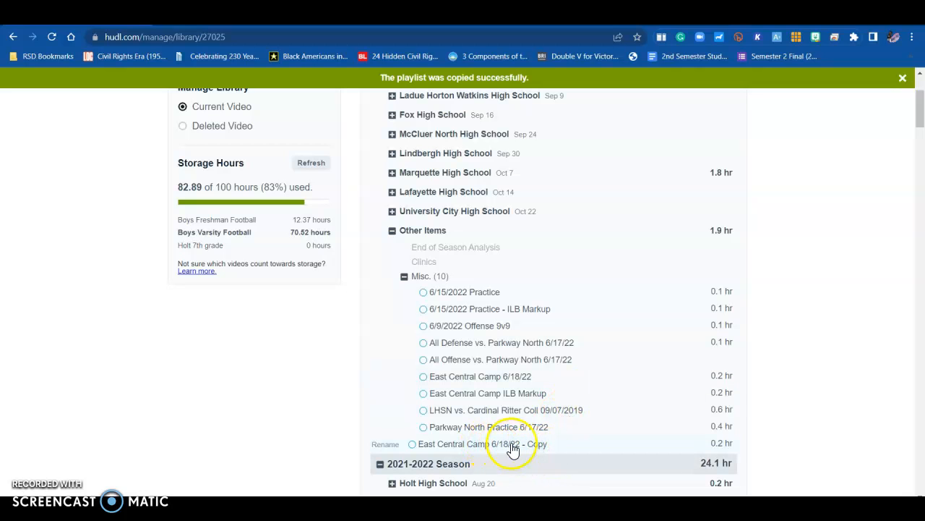
- Rename the copied East Central Camp playlist to "East Central Camp CB Markup" and save the name
click(381, 444)
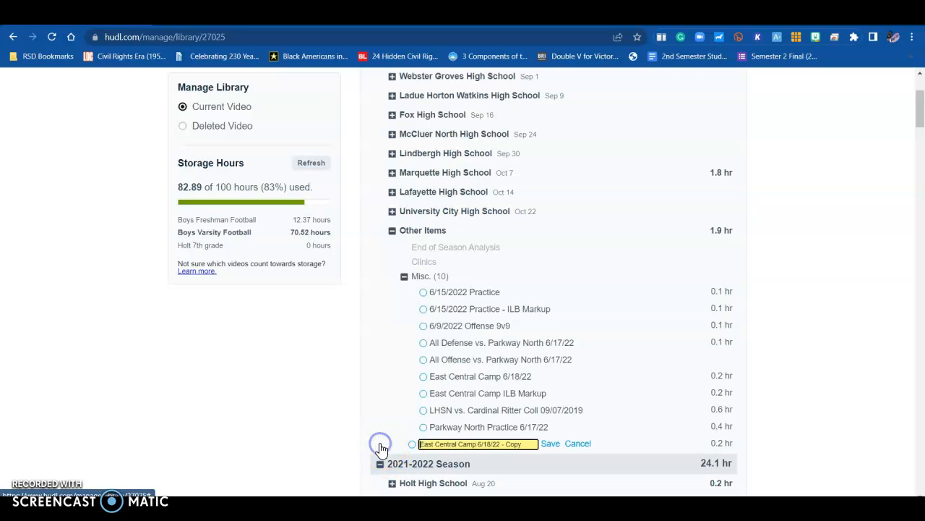
click(529, 444)
drag(529, 444, 479, 444)
key(BackSpace)
text(DE)
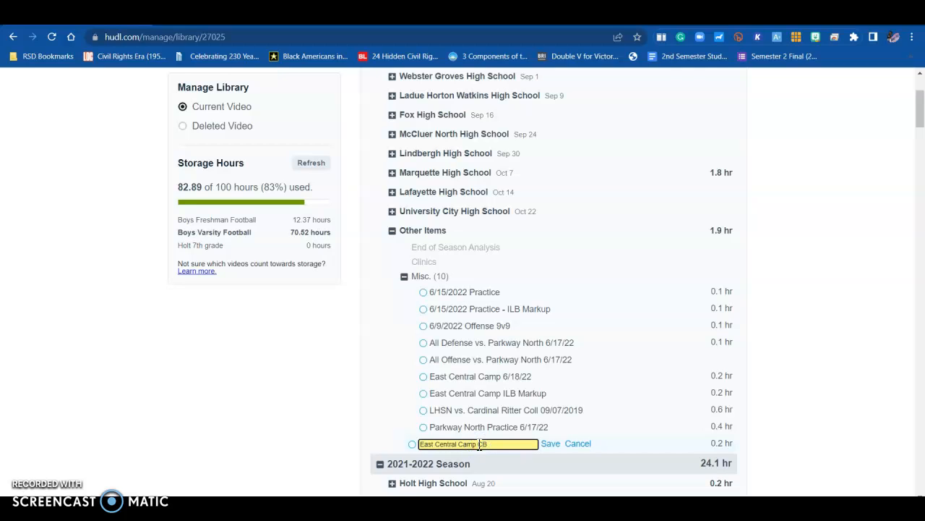
text( Markup)
click(548, 443)
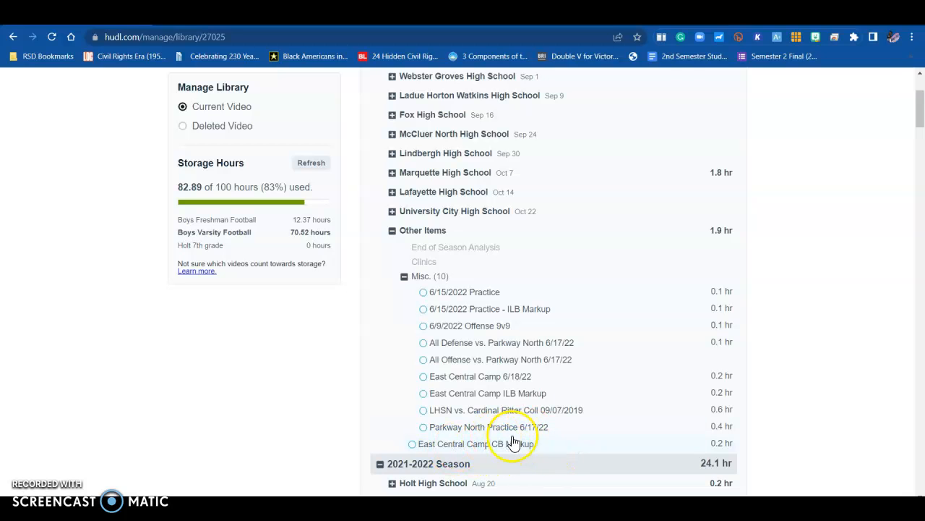
- Select the East Central Camp CB Markup playlist and open its sharing options
click(412, 444)
click(440, 269)
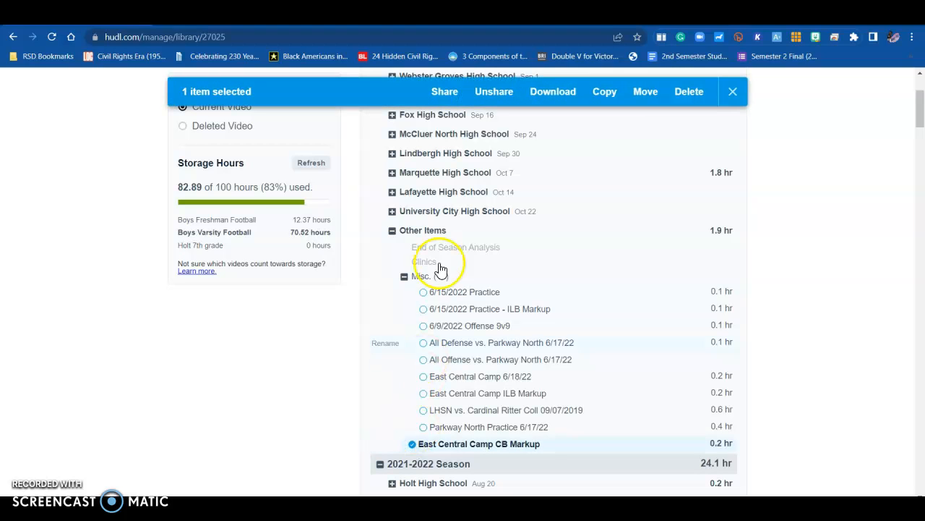
click(445, 91)
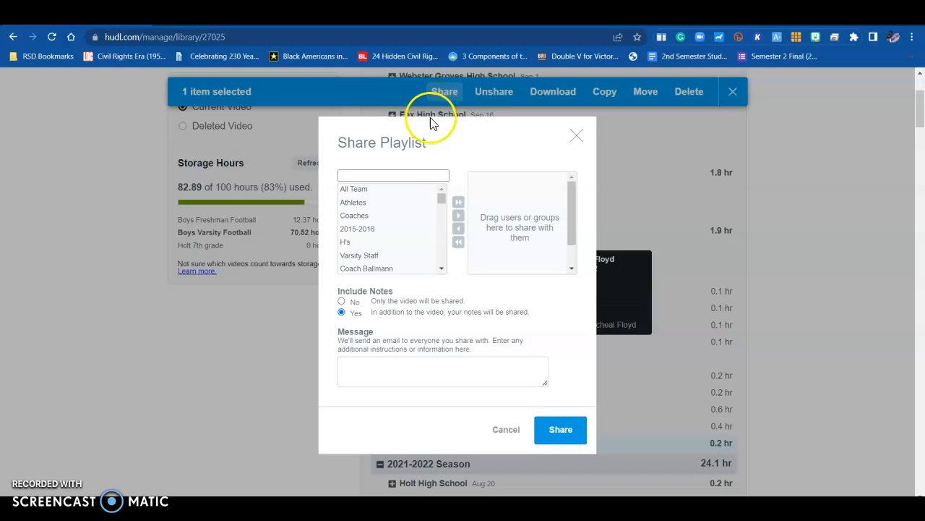
click(384, 202)
click(394, 243)
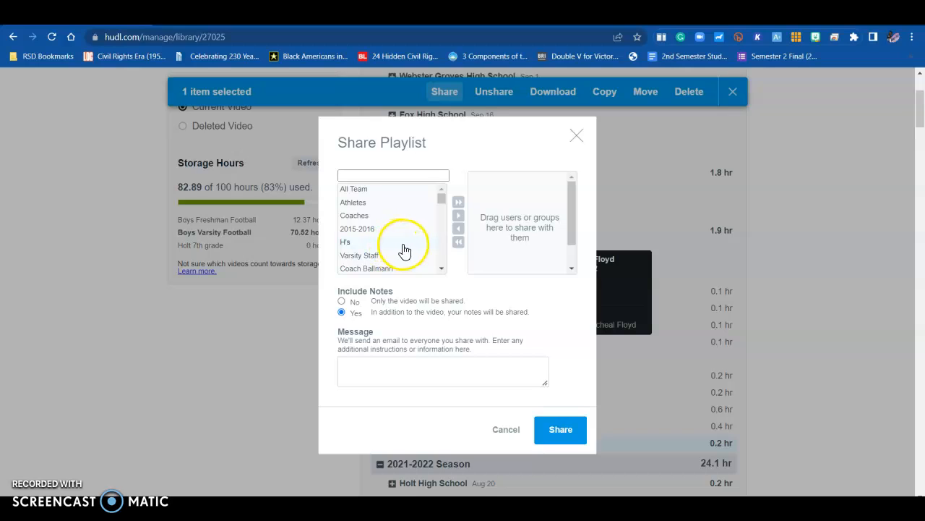
- Add two individual athletes from the team list as recipients of the shared playlist
scroll(409, 249, down, 1)
scroll(409, 249, down, 3)
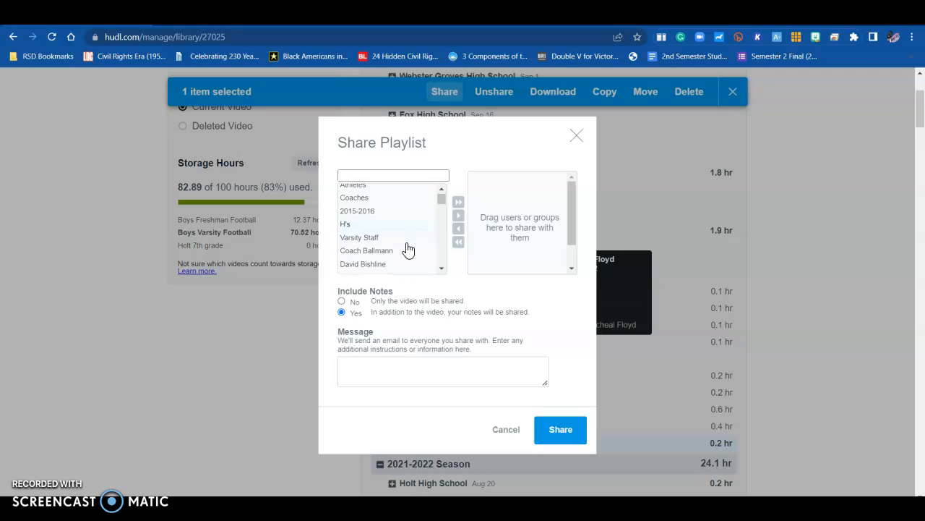
scroll(408, 249, down, 5)
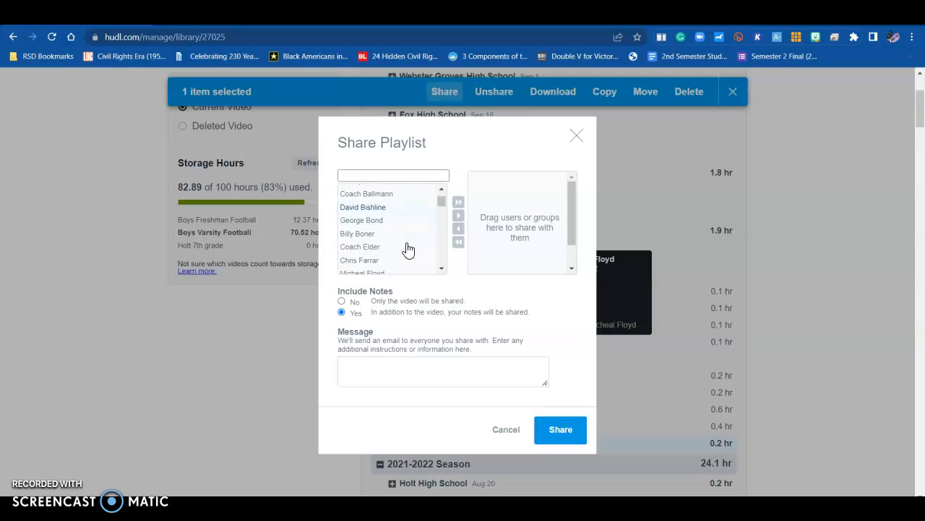
scroll(408, 249, down, 5)
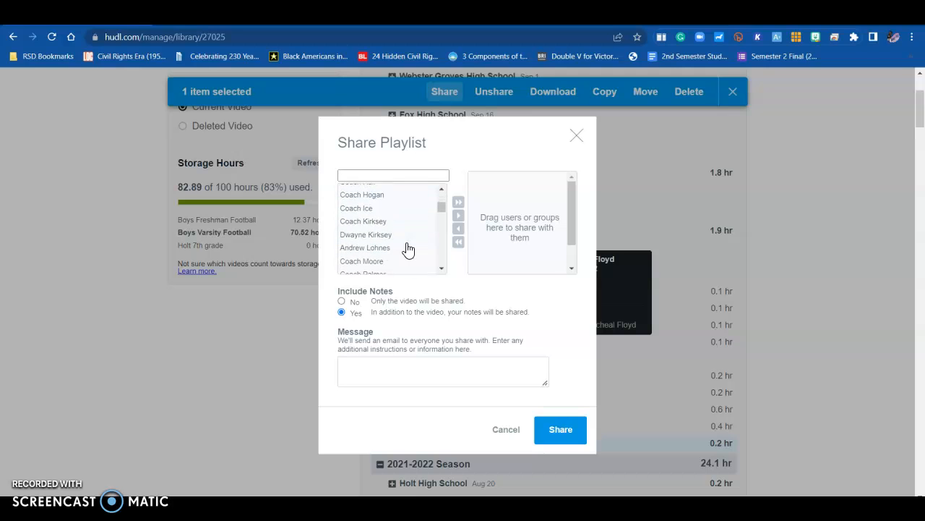
drag(399, 236, 438, 232)
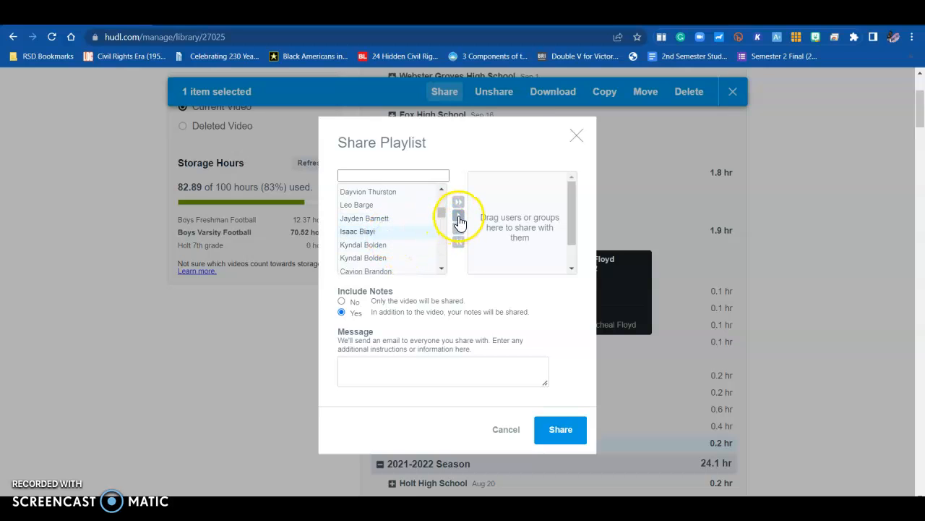
click(459, 216)
right_click(427, 239)
click(393, 258)
click(457, 215)
click(422, 253)
click(457, 216)
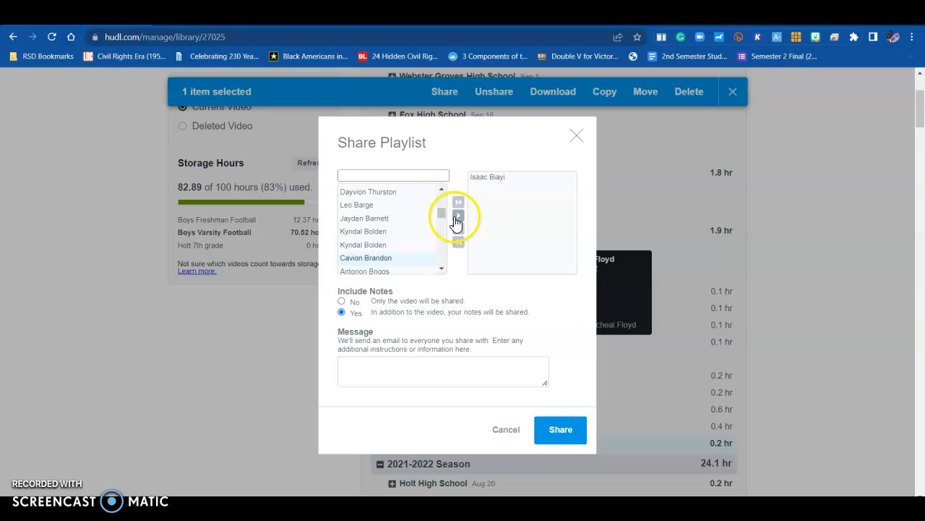
click(457, 215)
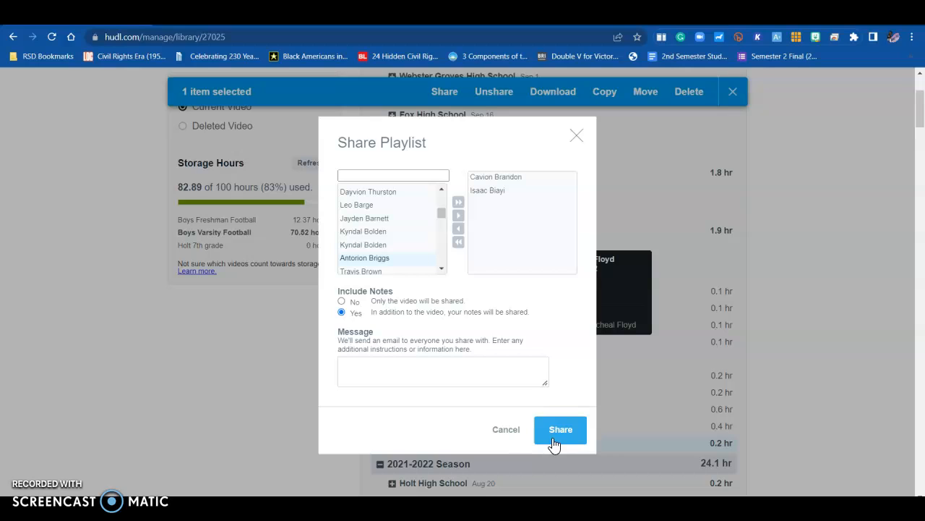
drag(506, 429, 90, 449)
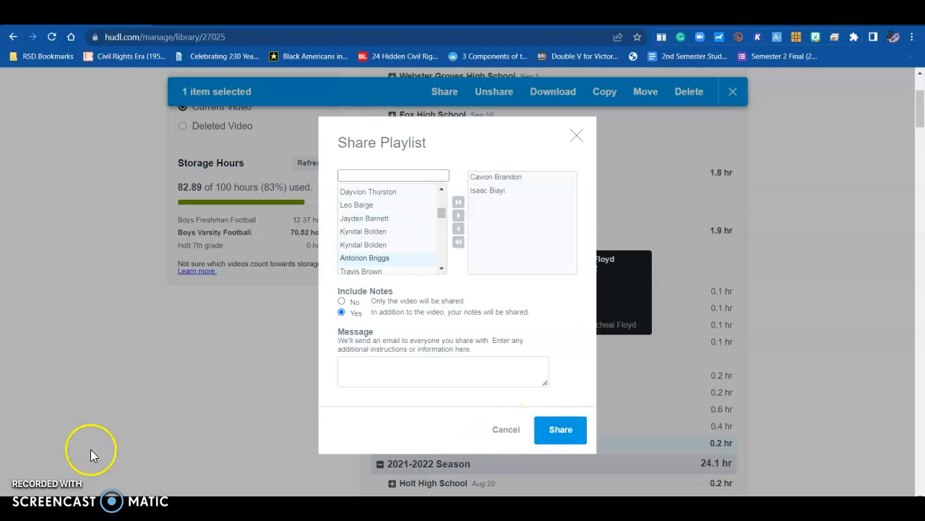